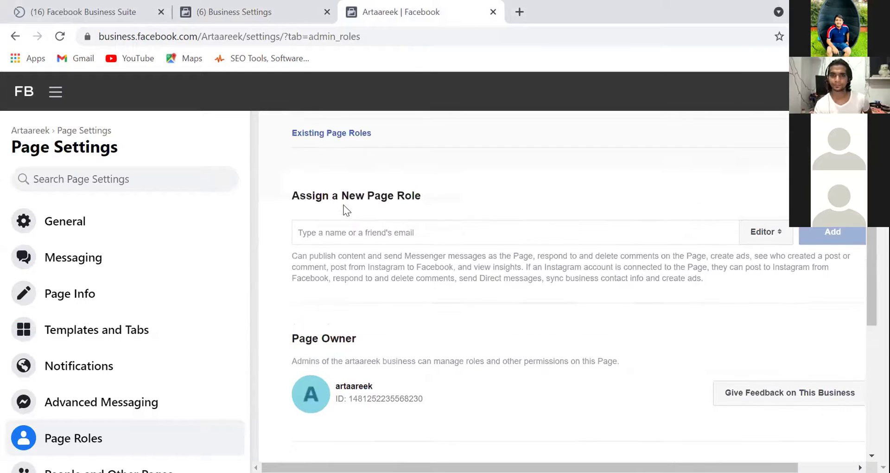
# Examine the Artaareek page's role sections and compare them with its pending request in Business Settings
pyautogui.scroll(-3, 344, 206)
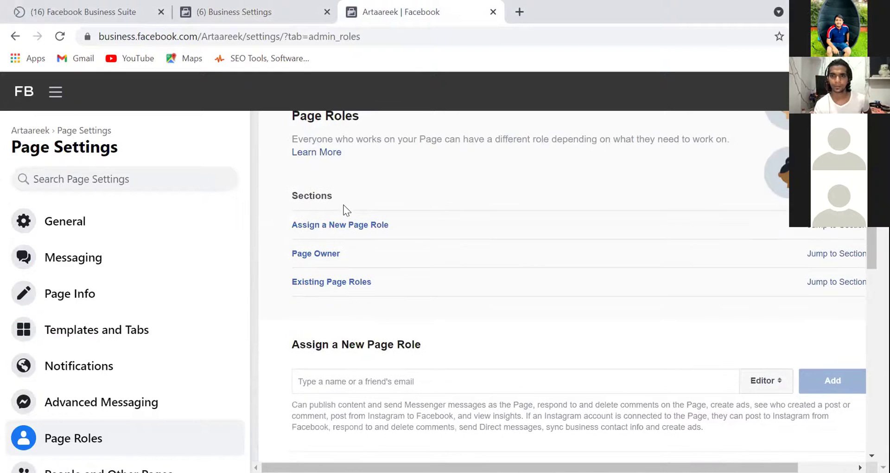
pyautogui.scroll(-1, 346, 211)
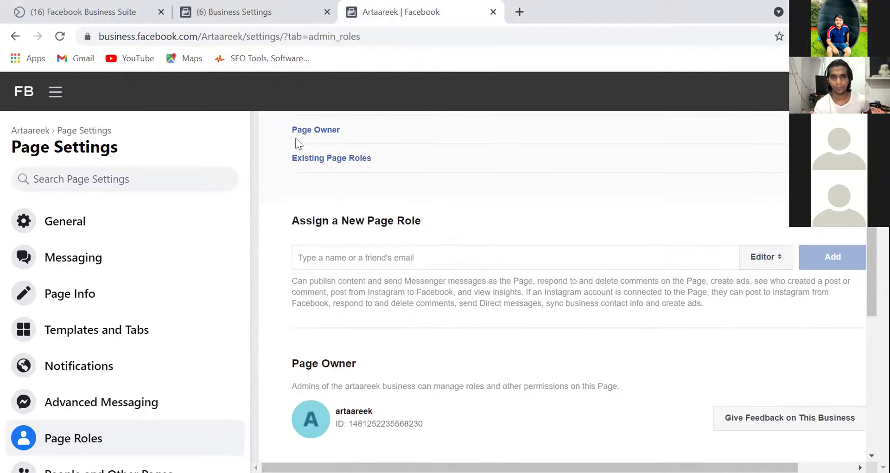
pyautogui.click(244, 24)
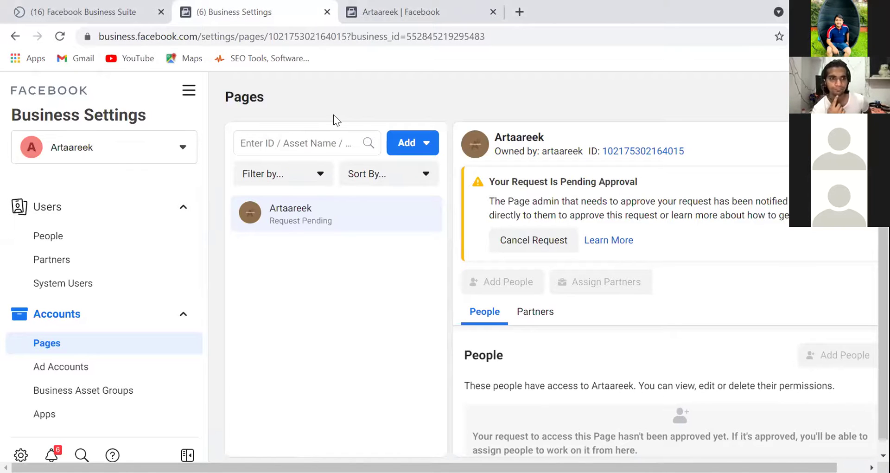
pyautogui.hotkey('ctrl', 'Tab')
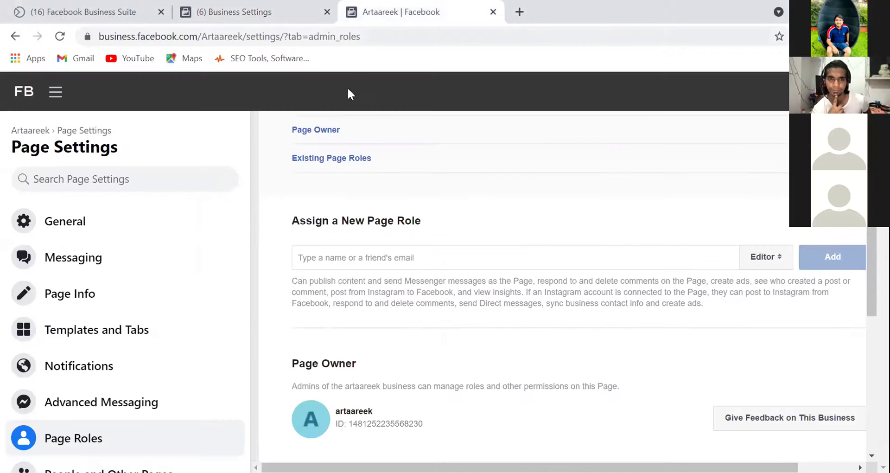
pyautogui.scroll(-7, 403, 254)
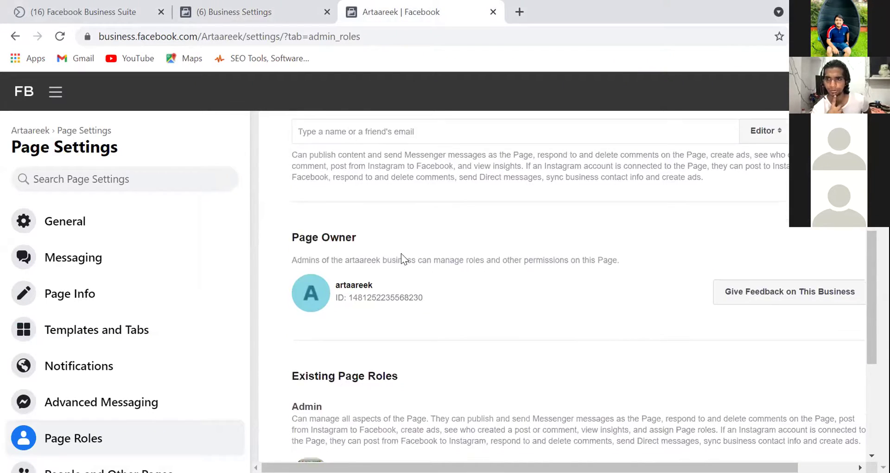
pyautogui.scroll(8, 402, 254)
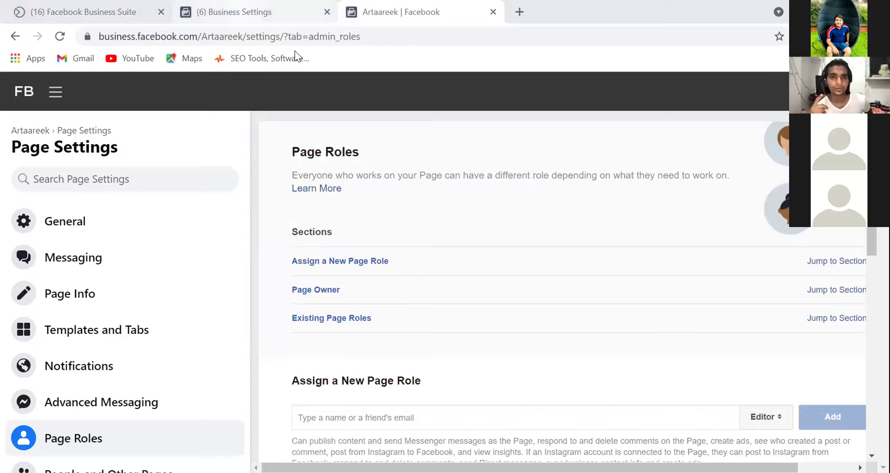
# In Business Settings, open the help information offered for the Artaareek page's pending access request
pyautogui.click(234, 13)
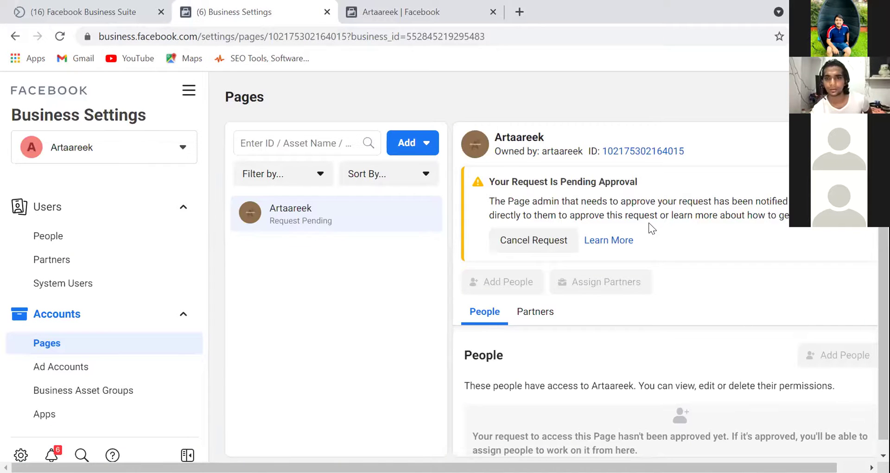
pyautogui.hscroll(1, 649, 225)
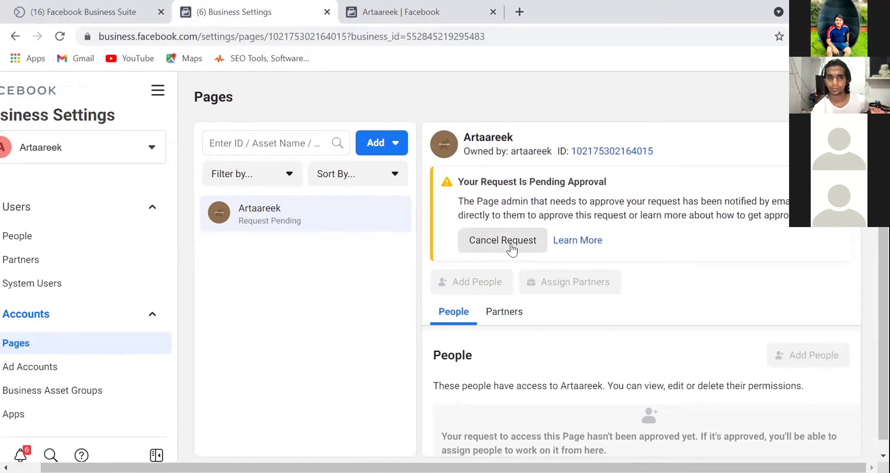
pyautogui.click(578, 240)
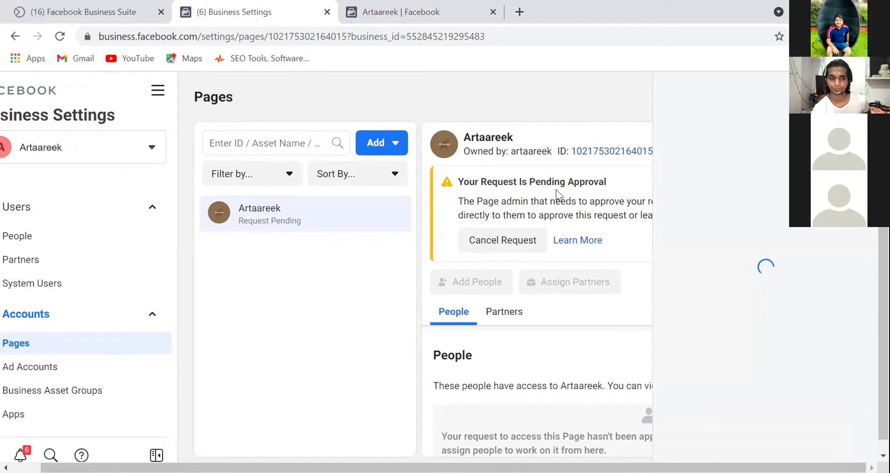
# Recheck the role assignment and owner sections in the Artaareek Page Settings, and return to Business Settings
pyautogui.click(405, 22)
pyautogui.scroll(-5, 419, 234)
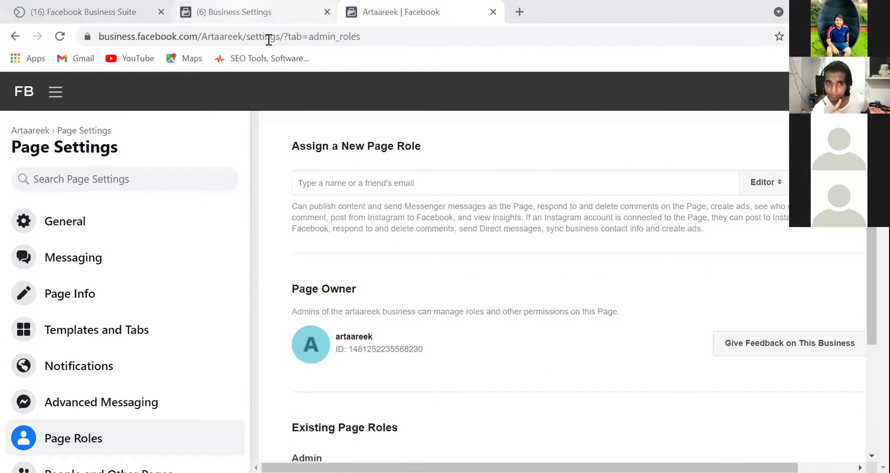
pyautogui.click(267, 13)
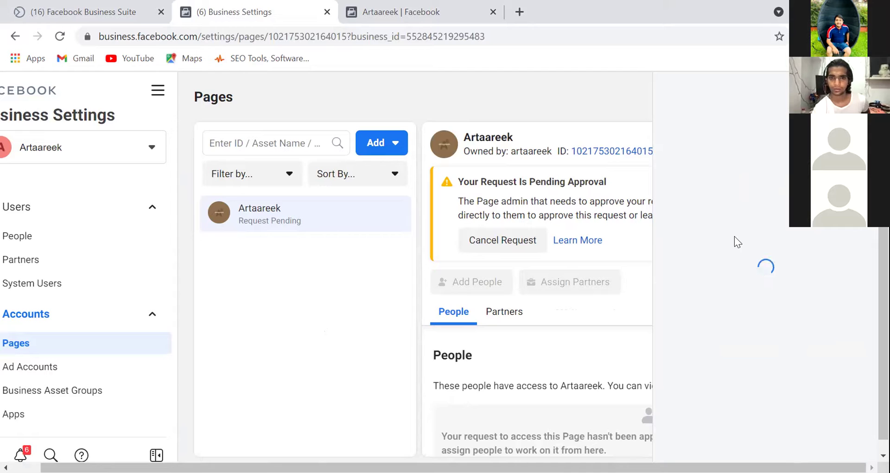
# Read the help article on requesting access to a page, including how the request gets approved by an admin
pyautogui.scroll(-1, 735, 237)
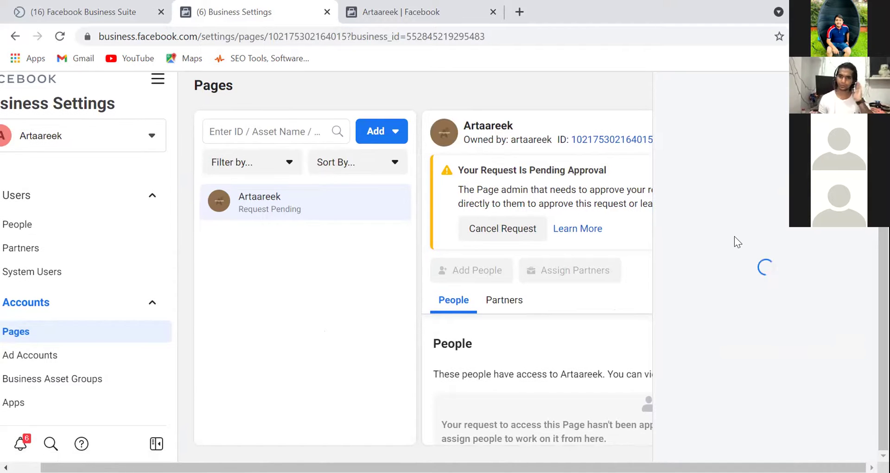
pyautogui.scroll(1, 734, 237)
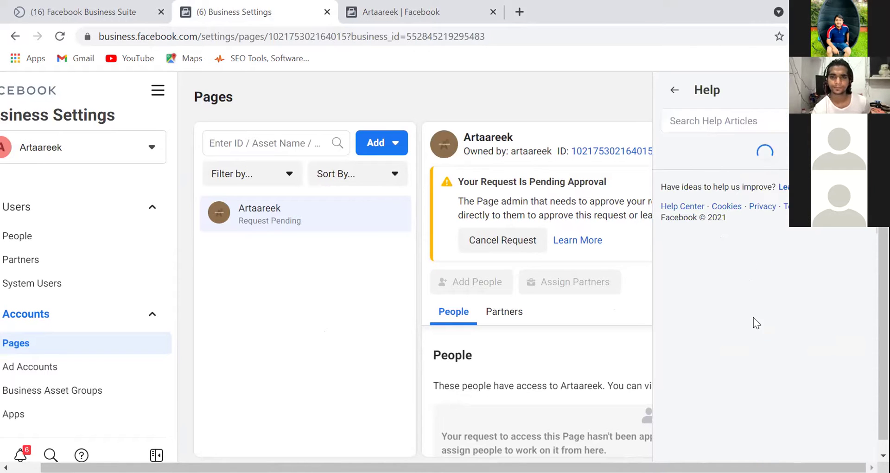
pyautogui.scroll(-5, 765, 315)
pyautogui.scroll(-4, 778, 310)
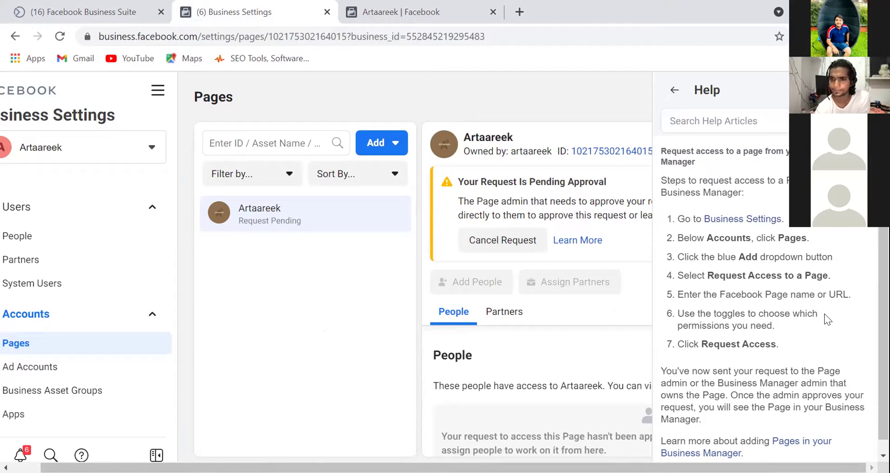
pyautogui.scroll(-1, 832, 313)
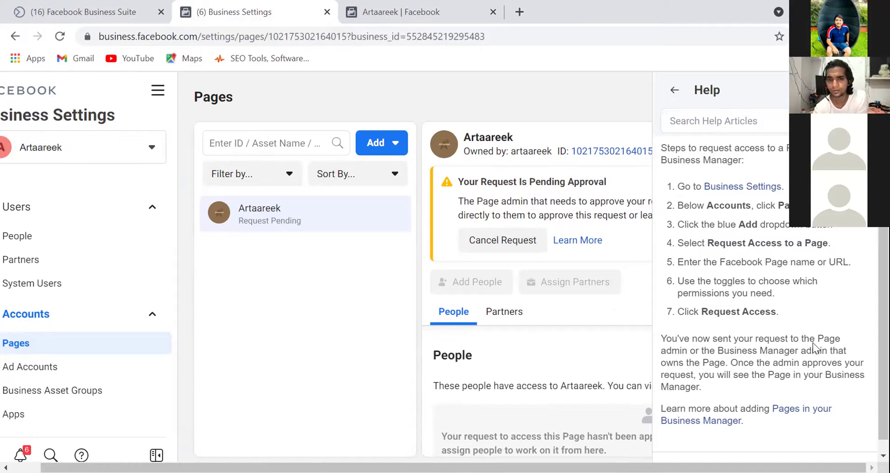
pyautogui.scroll(-1, 813, 346)
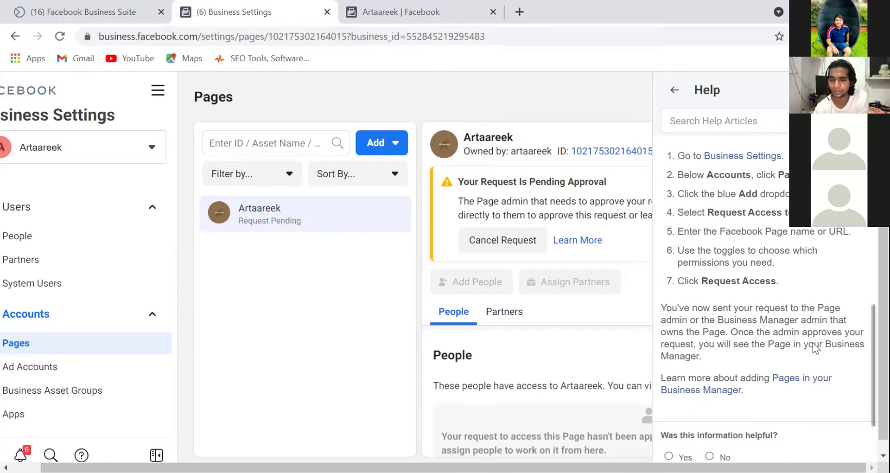
pyautogui.scroll(1, 815, 348)
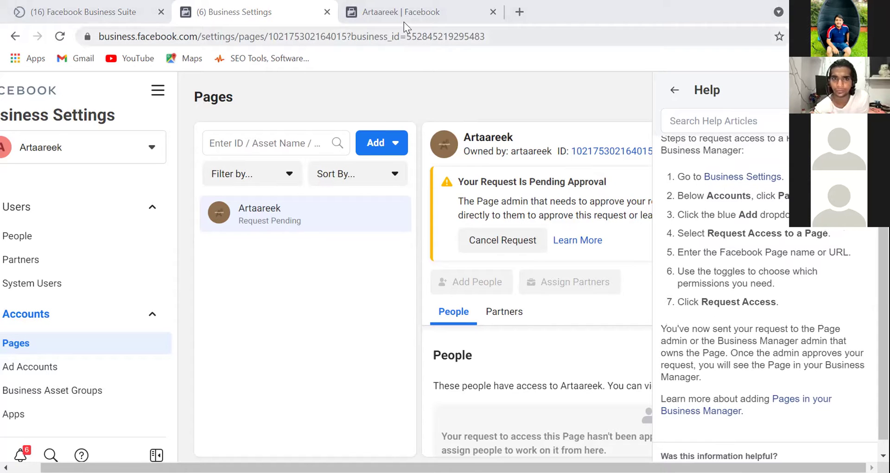
# Switch to the Artaareek Page Settings and review the page owner and the admins under Existing Page Roles
pyautogui.hotkey('ctrl', 'Tab')
pyautogui.scroll(-3, 408, 283)
pyautogui.scroll(-1, 411, 284)
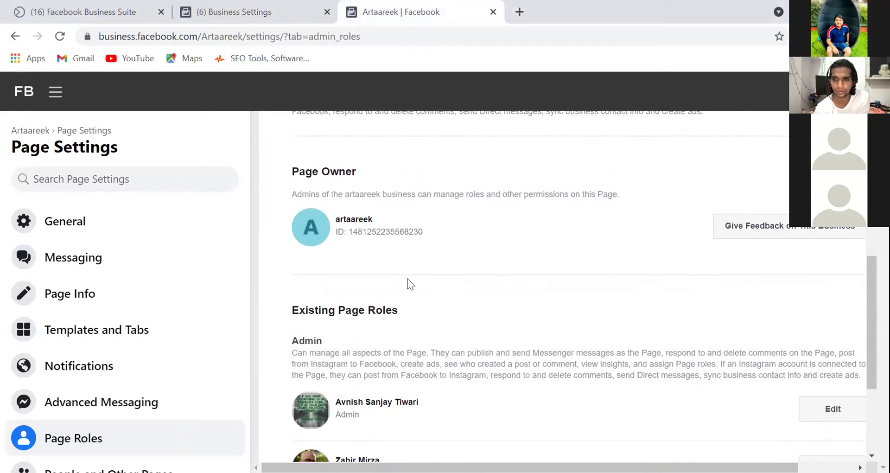
pyautogui.scroll(-1, 410, 284)
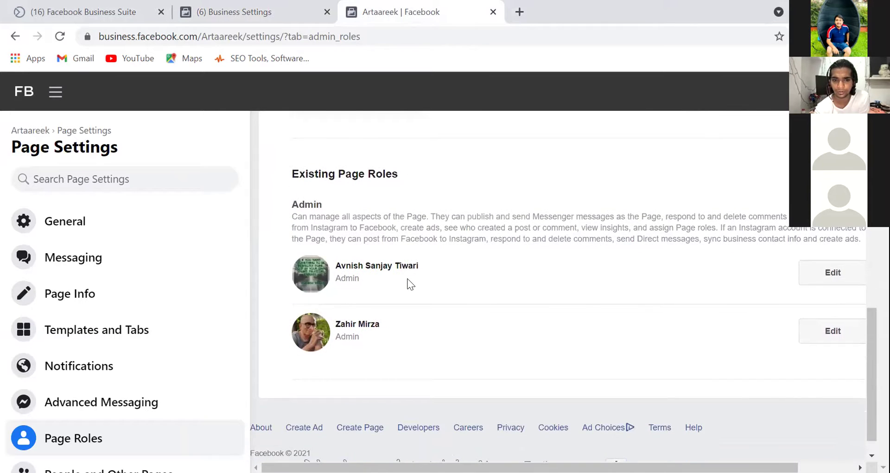
pyautogui.scroll(8, 410, 283)
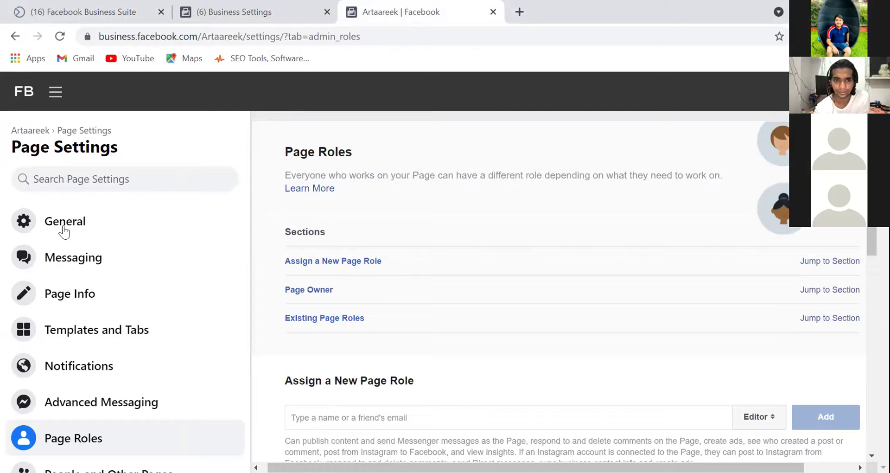
# Open the page's General settings and look through the full list of options
pyautogui.click(92, 229)
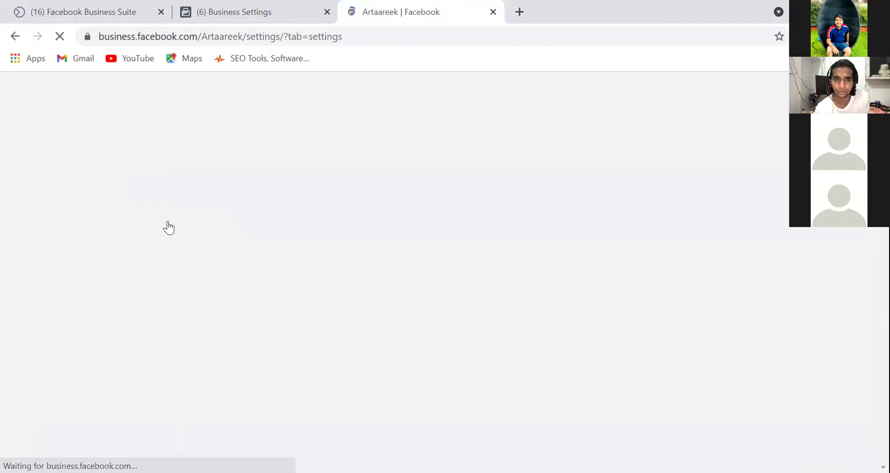
pyautogui.scroll(-6, 327, 233)
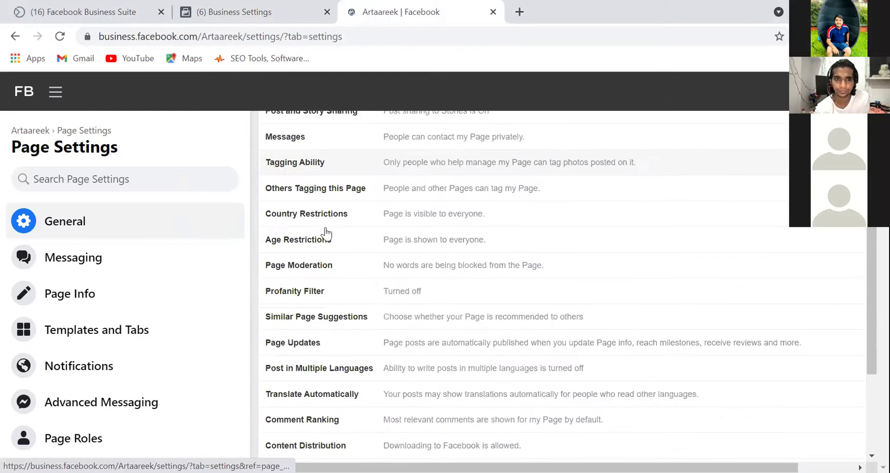
pyautogui.scroll(-2, 327, 233)
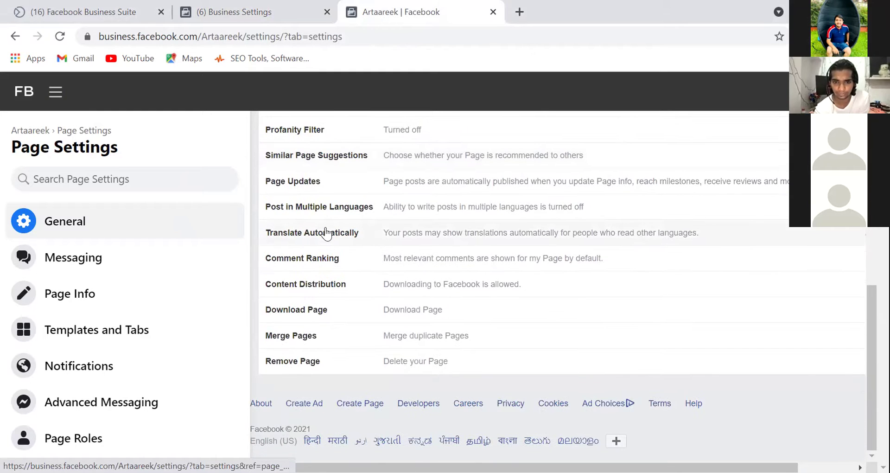
pyautogui.scroll(3, 327, 233)
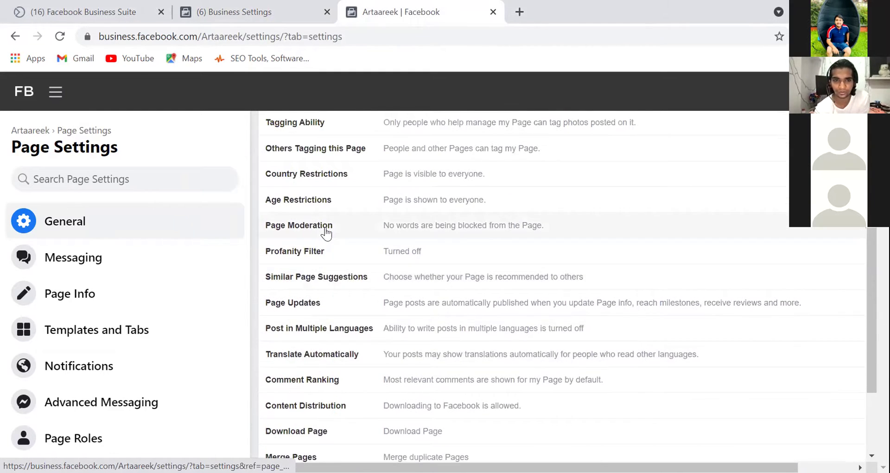
pyautogui.scroll(4, 327, 233)
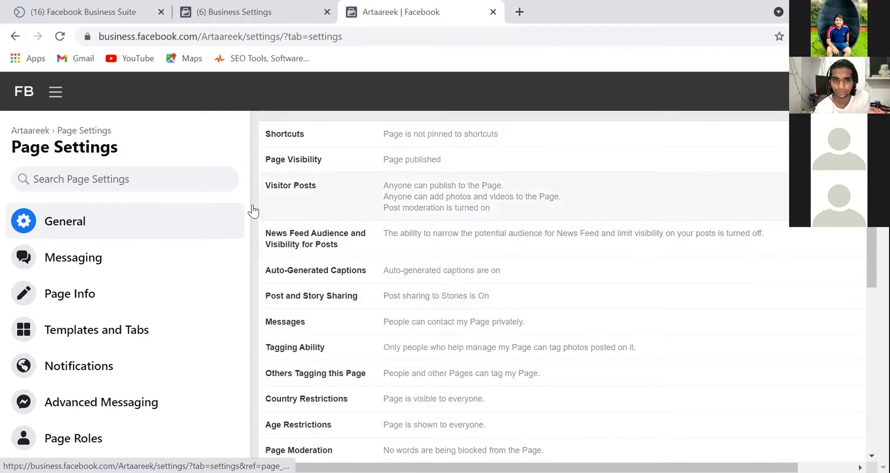
# Reopen Page Roles and examine the Assign a New Page Role, Page Owner and Existing Page Roles sections
pyautogui.click(81, 436)
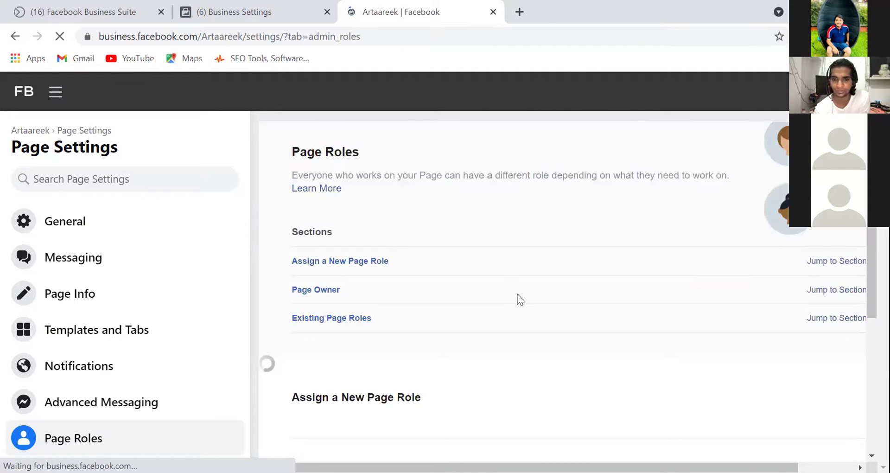
pyautogui.scroll(-3, 481, 266)
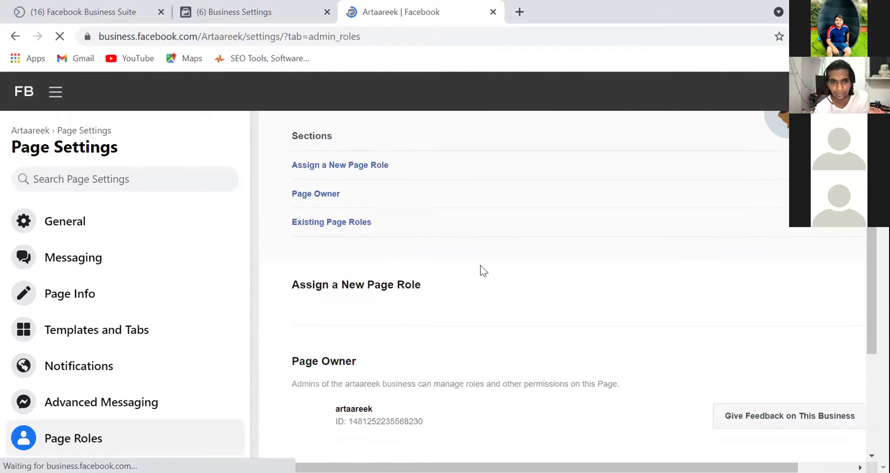
pyautogui.scroll(-5, 481, 264)
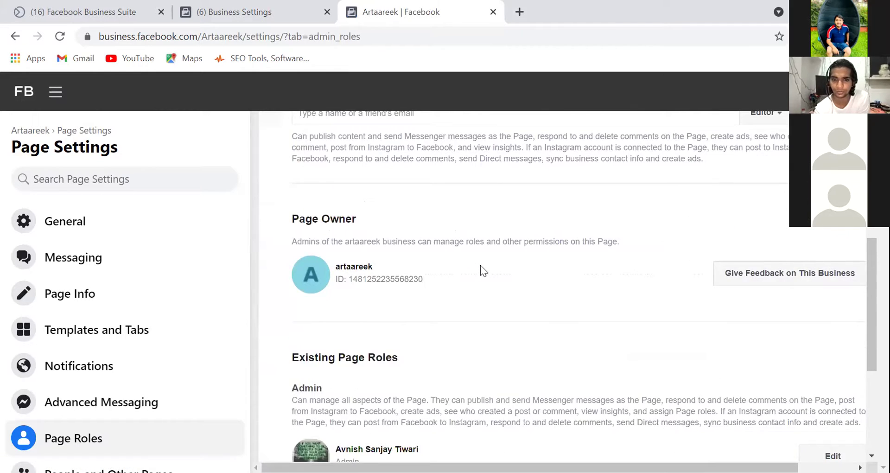
pyautogui.scroll(-3, 480, 265)
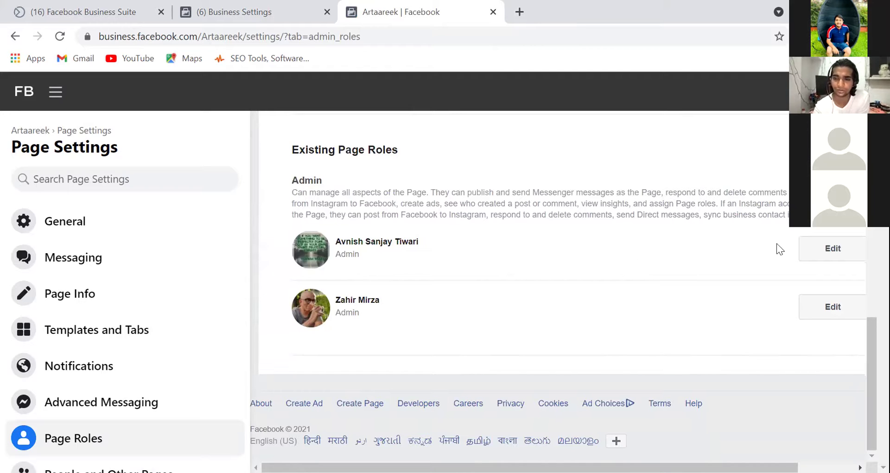
pyautogui.scroll(1, 716, 217)
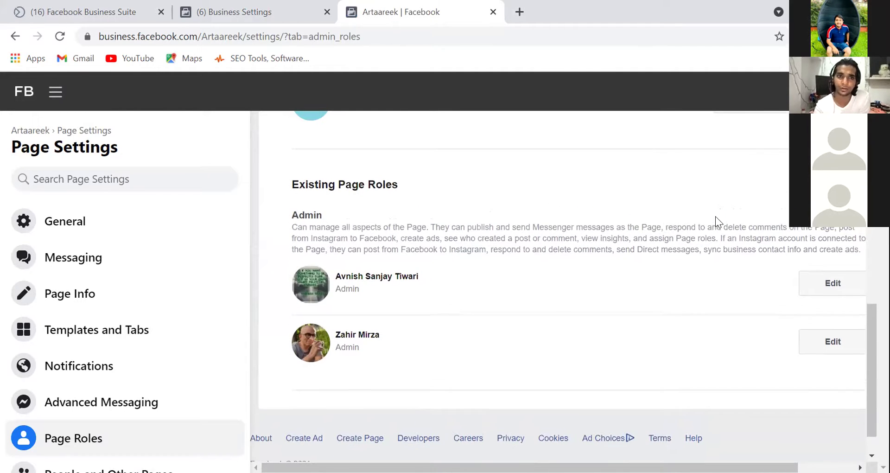
pyautogui.scroll(1, 716, 216)
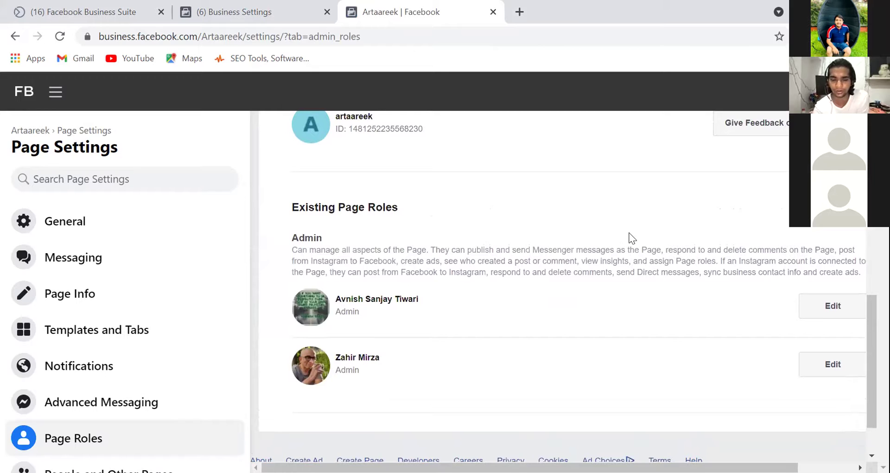
pyautogui.scroll(1, 562, 250)
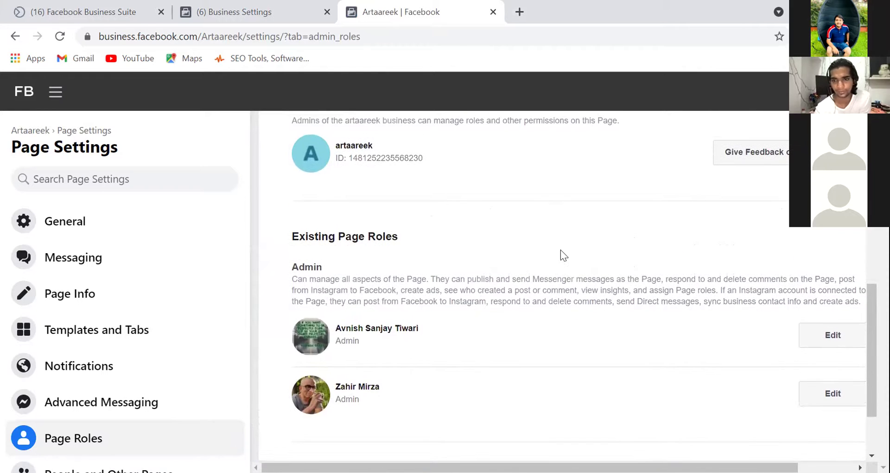
pyautogui.scroll(2, 561, 249)
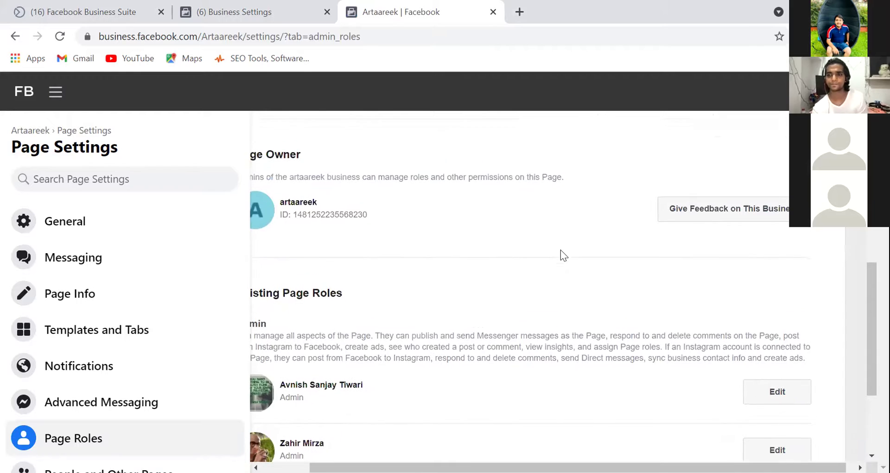
pyautogui.scroll(2, 561, 249)
pyautogui.scroll(5, 560, 249)
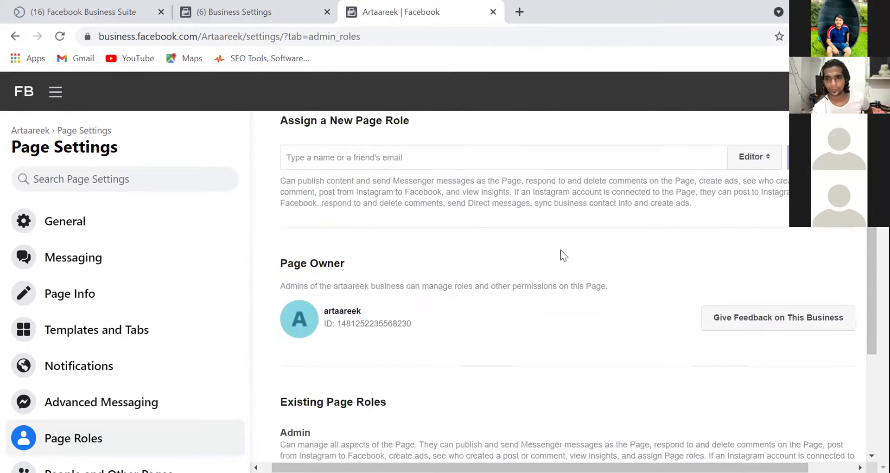
pyautogui.scroll(1, 561, 249)
pyautogui.scroll(-3, 561, 250)
pyautogui.scroll(-6, 561, 250)
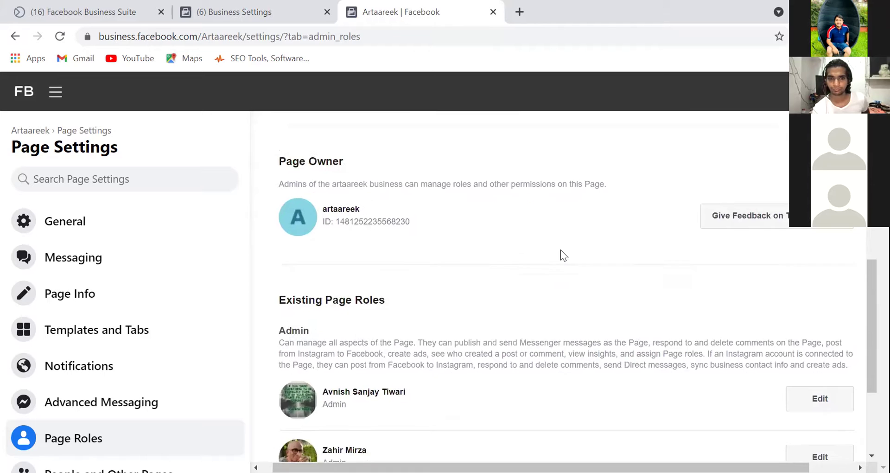
# Check the admins listed under Existing Page Roles against the Assign a New Page Role and Page Owner sections
pyautogui.scroll(-1, 560, 250)
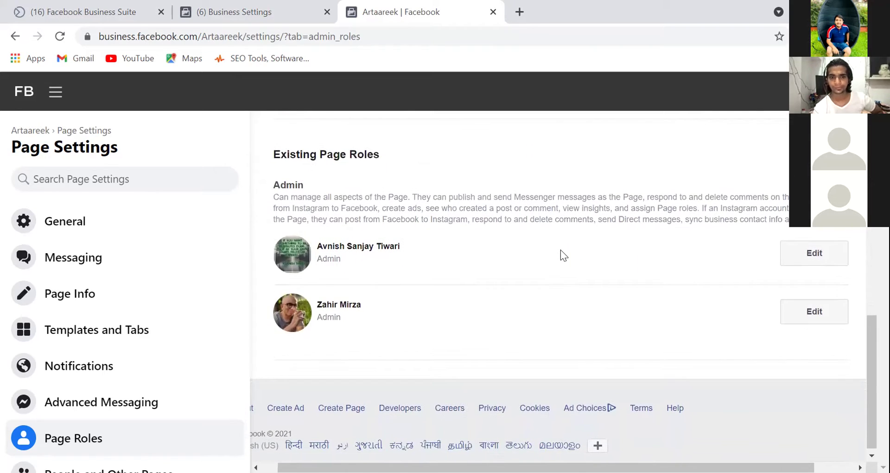
pyautogui.scroll(1, 560, 249)
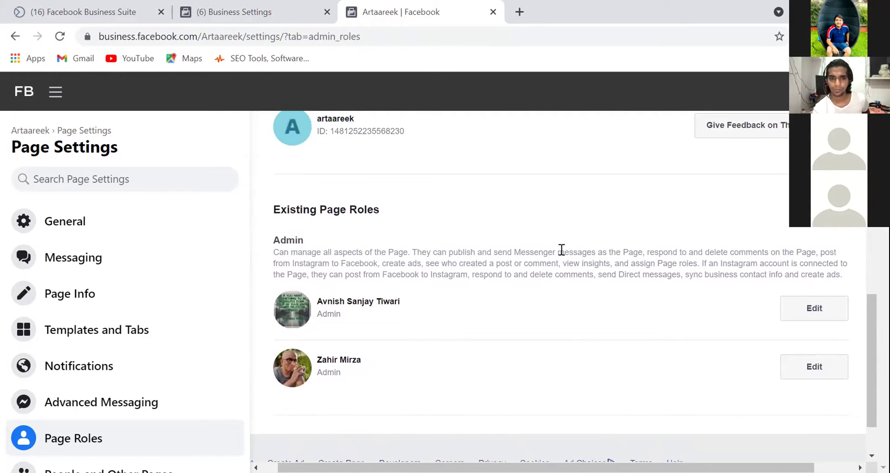
pyautogui.scroll(-1, 557, 237)
pyautogui.hscroll(1, 551, 227)
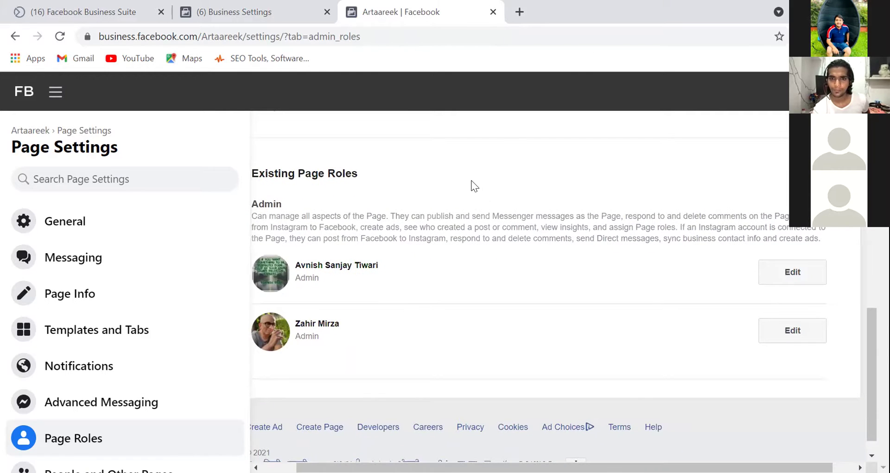
pyautogui.scroll(5, 473, 186)
pyautogui.hscroll(-2, 326, 145)
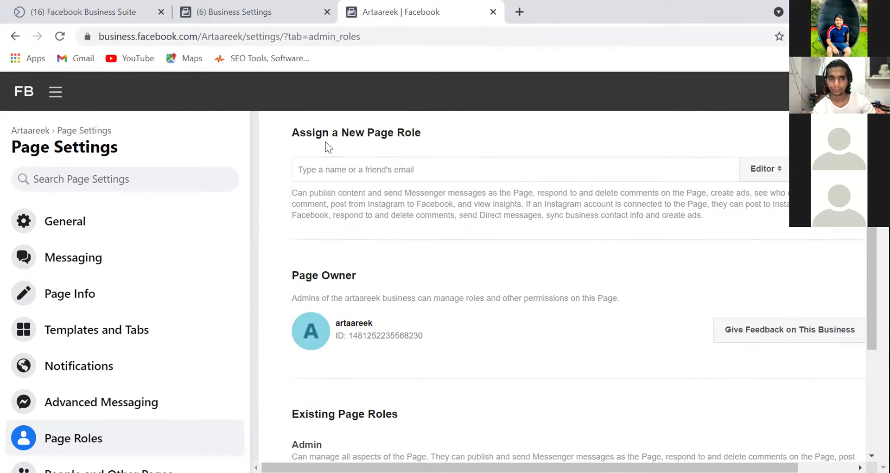
# Return to Business Settings, leave the help article for the Help overview, look through its resources and close Help
pyautogui.click(287, 13)
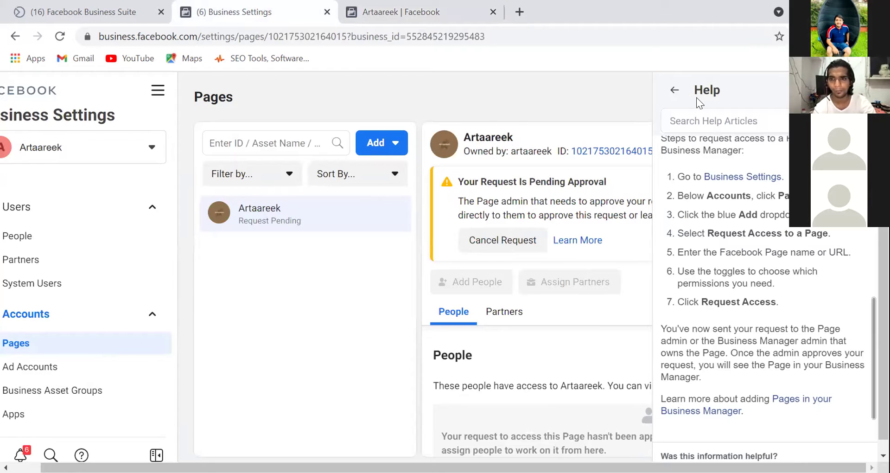
pyautogui.click(679, 98)
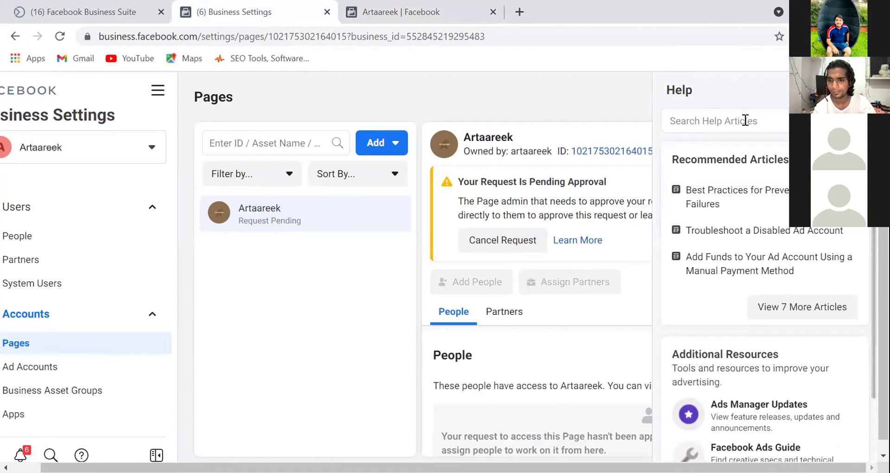
pyautogui.scroll(-5, 677, 216)
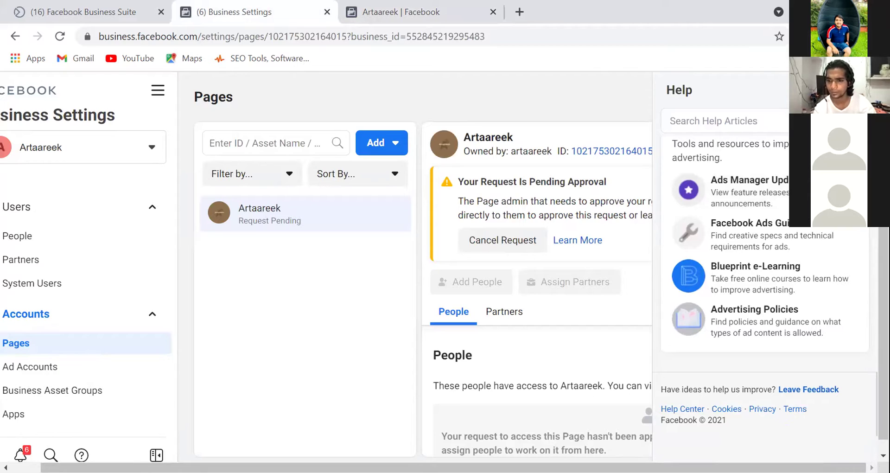
pyautogui.click(861, 90)
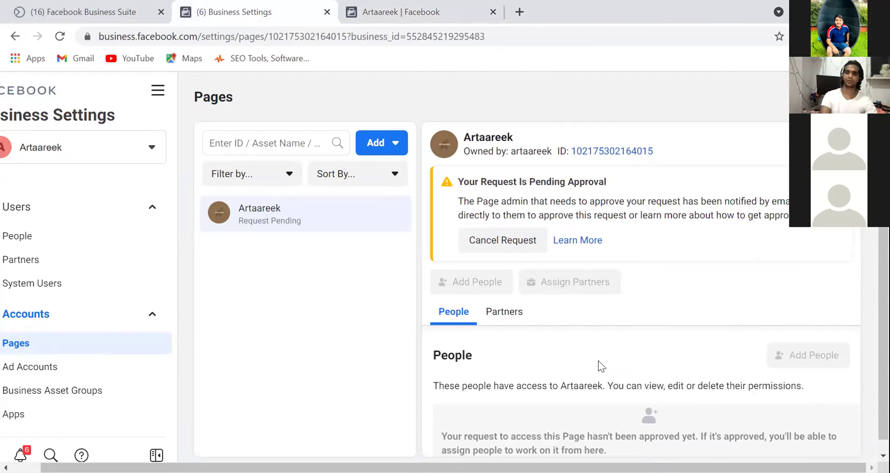
# Review the Artaareek page's pending approval notice and People section, and open its Partners section
pyautogui.scroll(-1, 553, 350)
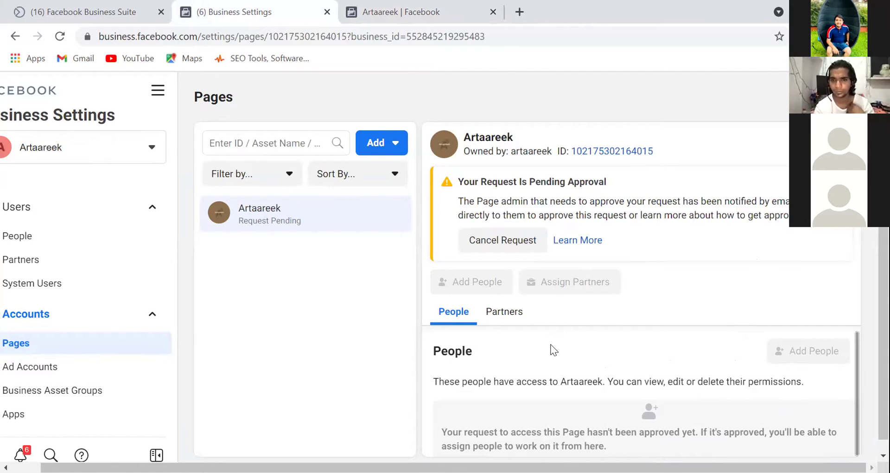
pyautogui.hscroll(-1, 662, 291)
pyautogui.scroll(-1, 662, 291)
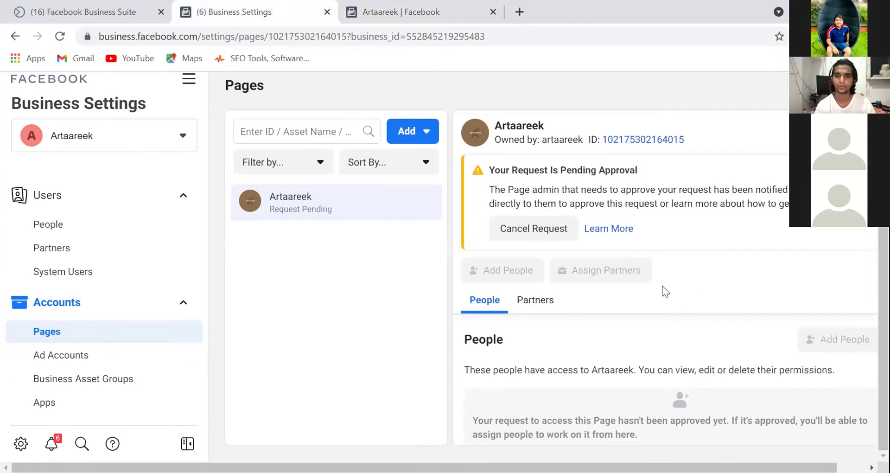
pyautogui.hscroll(1, 665, 291)
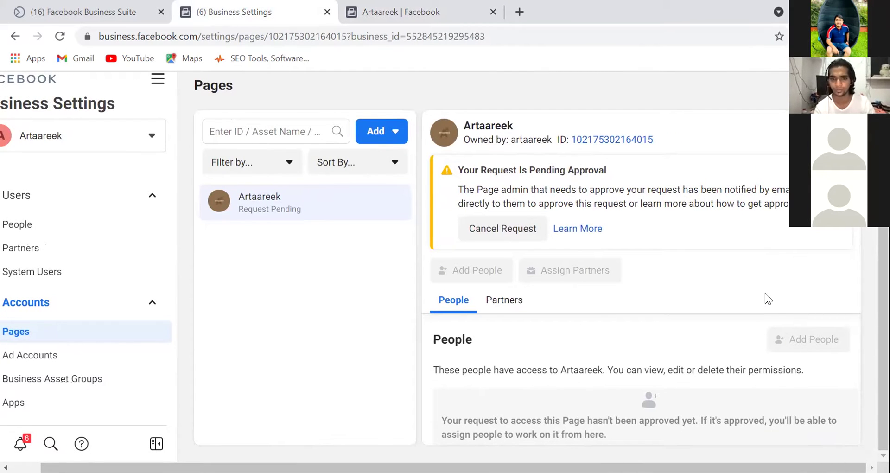
pyautogui.scroll(1, 768, 298)
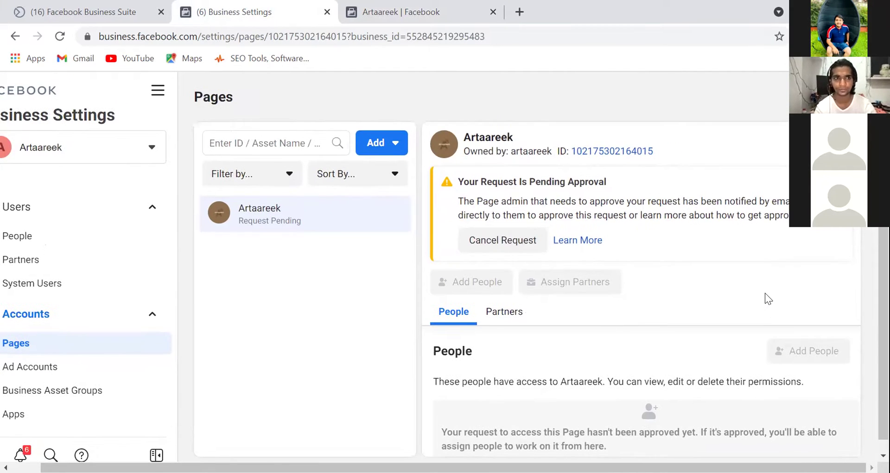
pyautogui.scroll(-1, 768, 298)
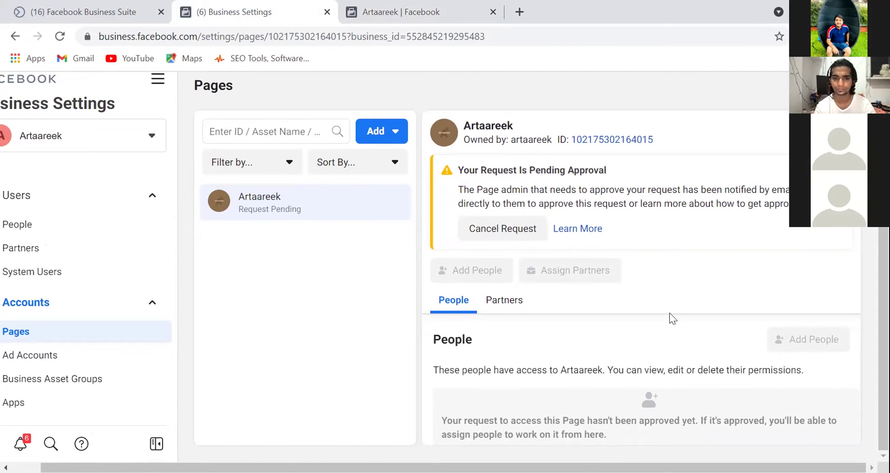
pyautogui.click(504, 301)
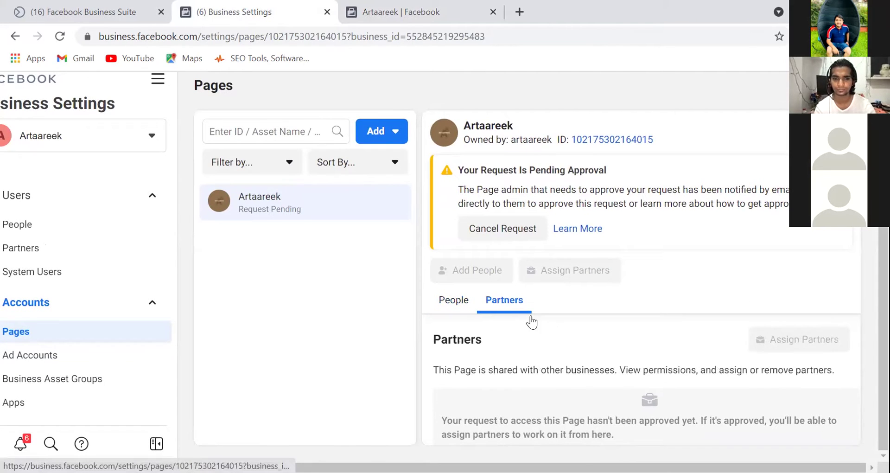